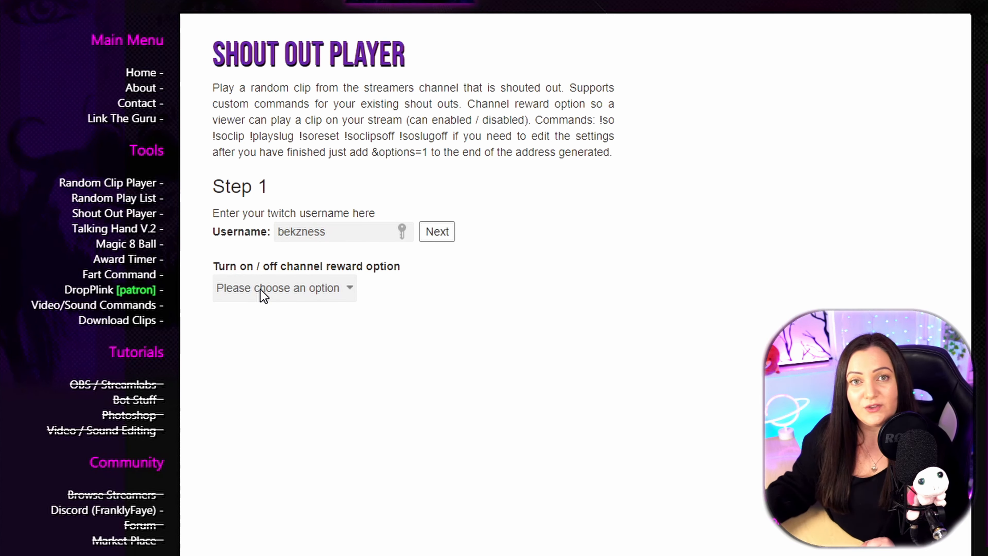
- Turn the channel reward option off and set the maximum clip duration to 30
left_click(263, 289)
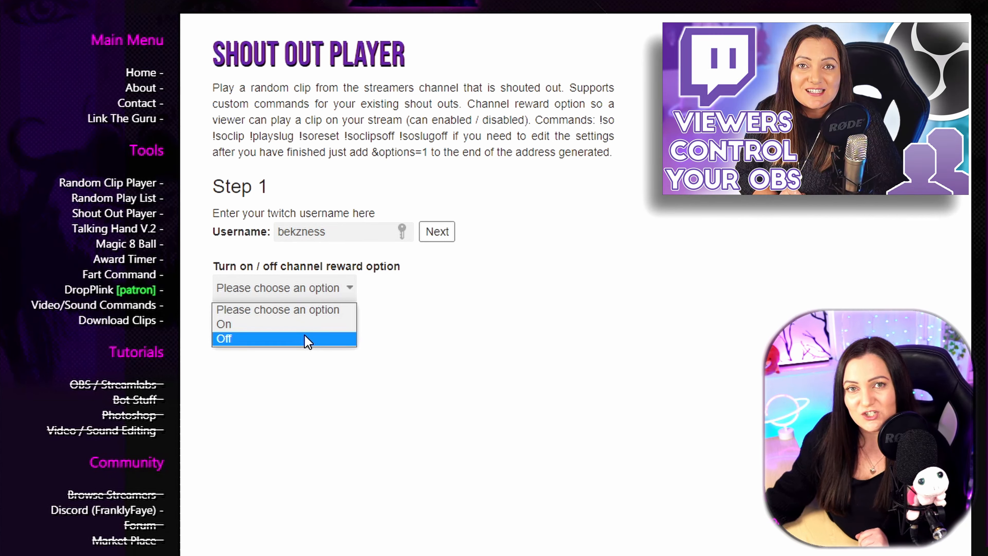
left_click(308, 339)
scroll(479, 344, "down", 2)
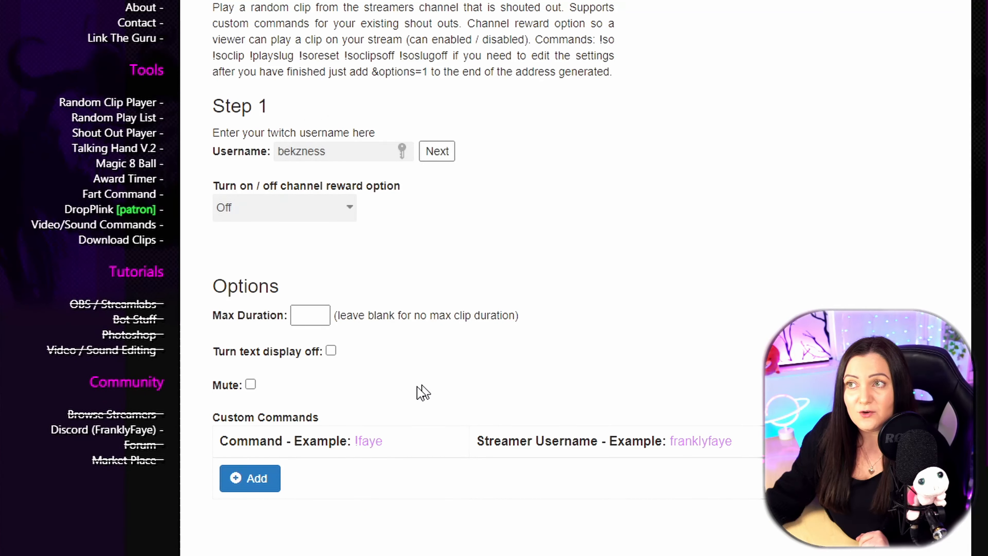
left_click(309, 316)
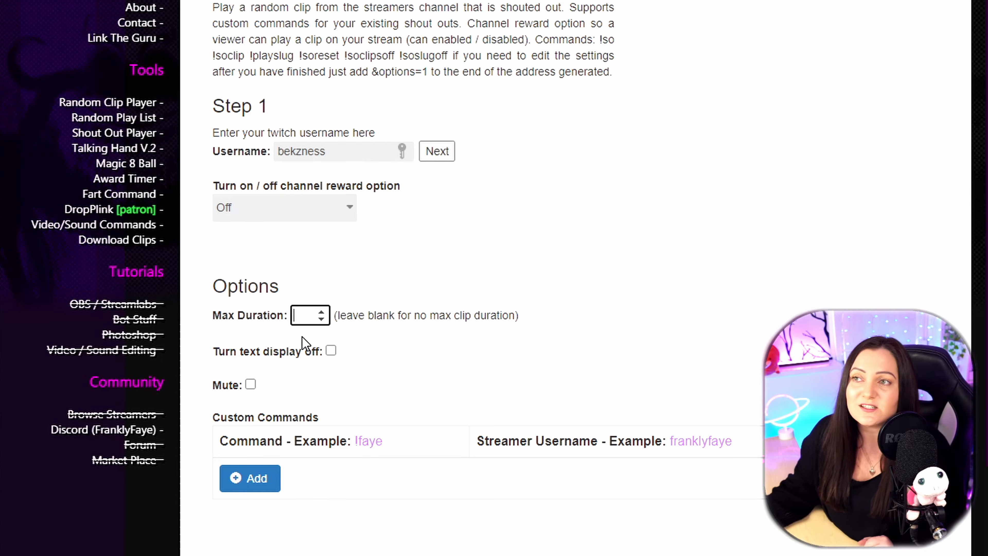
type("30")
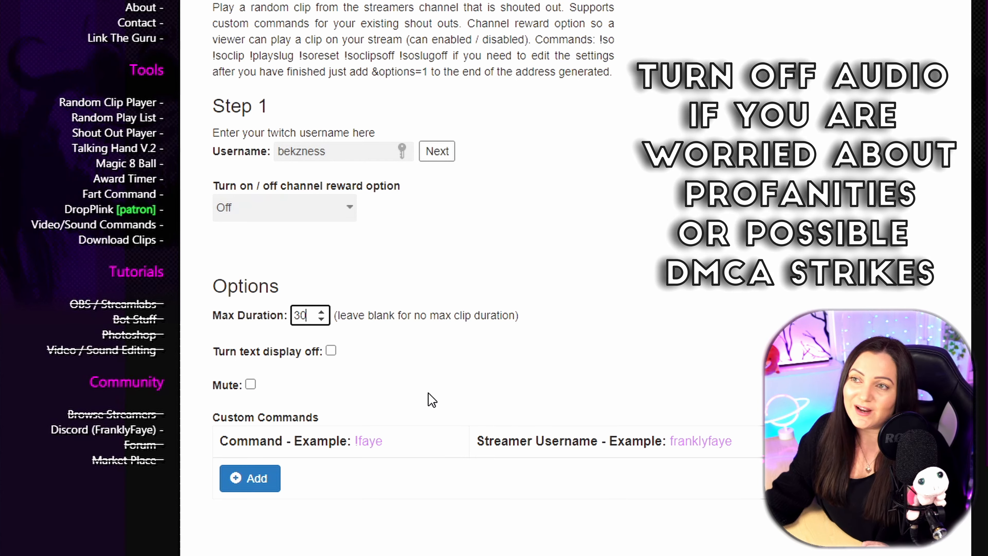
- Review the player options and highlight the !so command in the Shout Out Player description
scroll(302, 101, "down", 5)
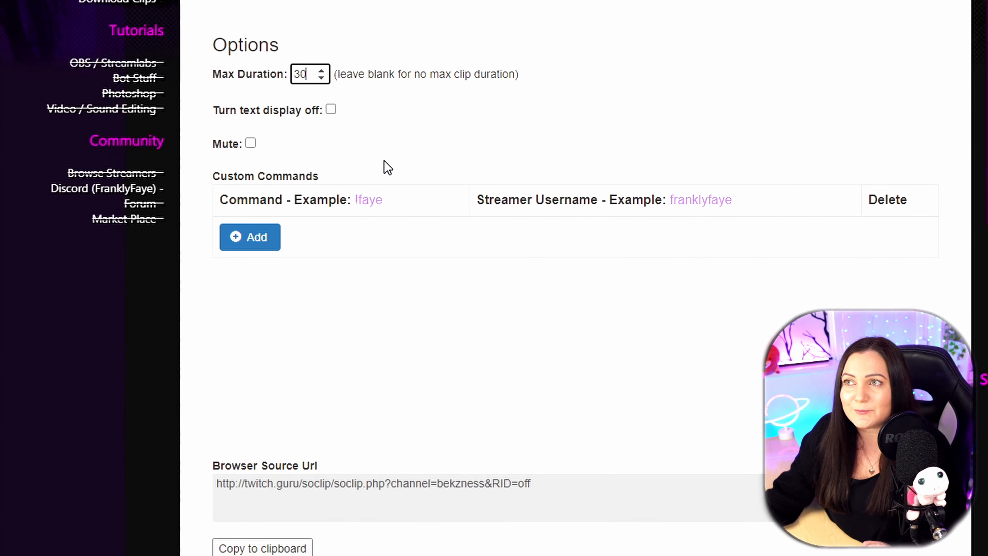
scroll(386, 166, "up", 2)
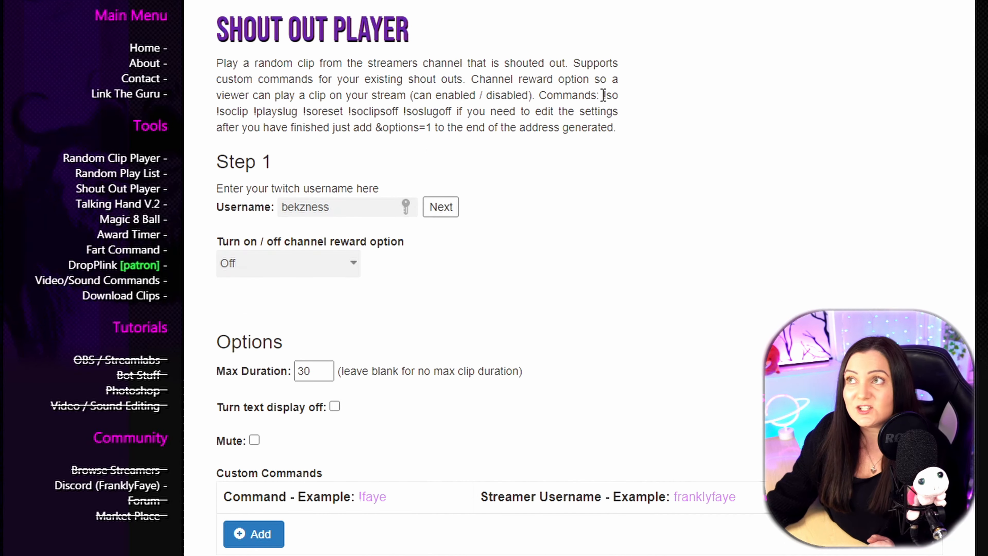
double_click(610, 94)
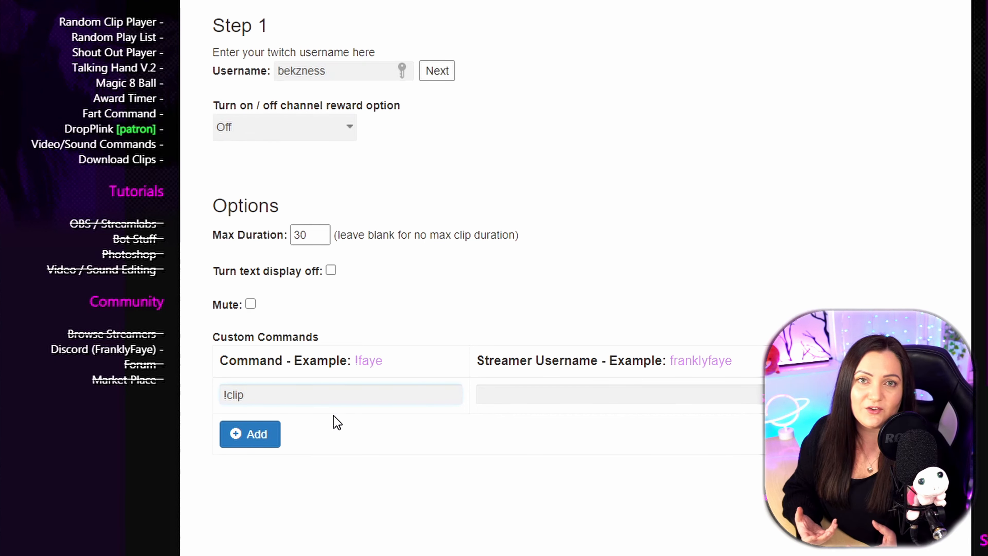
- Try renaming the custom command to !PugZtop and start on its streamer username
key("ctrl+shift+Left")
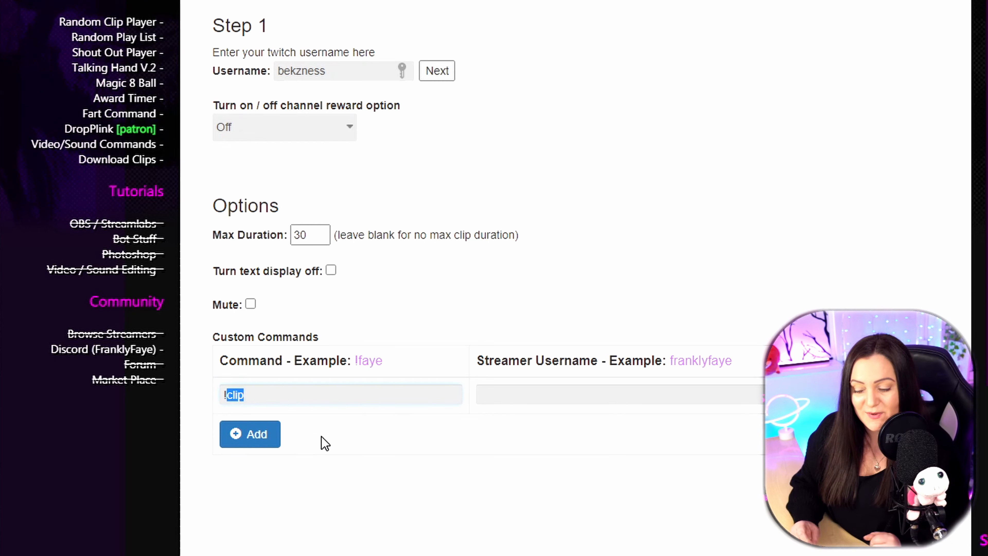
type("Pug")
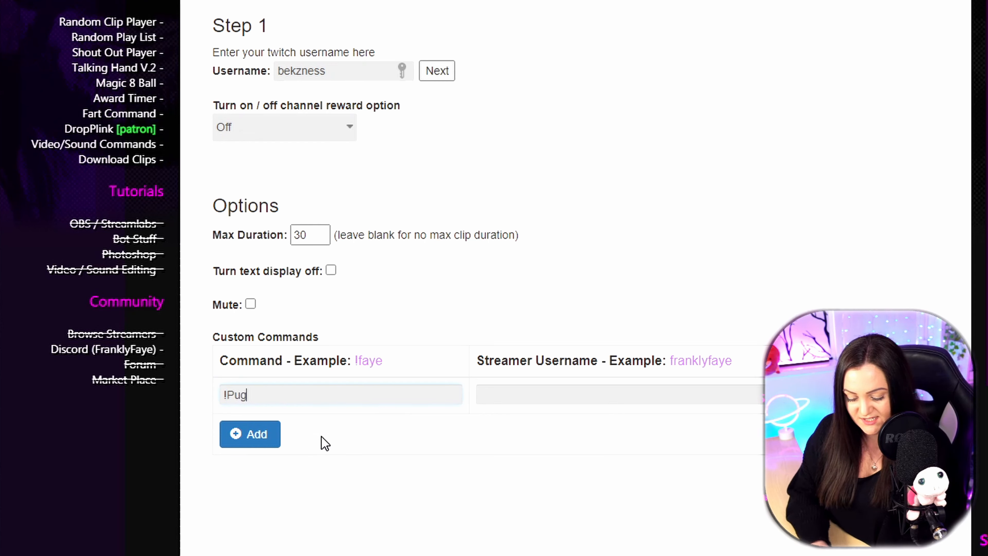
type("Ztp[")
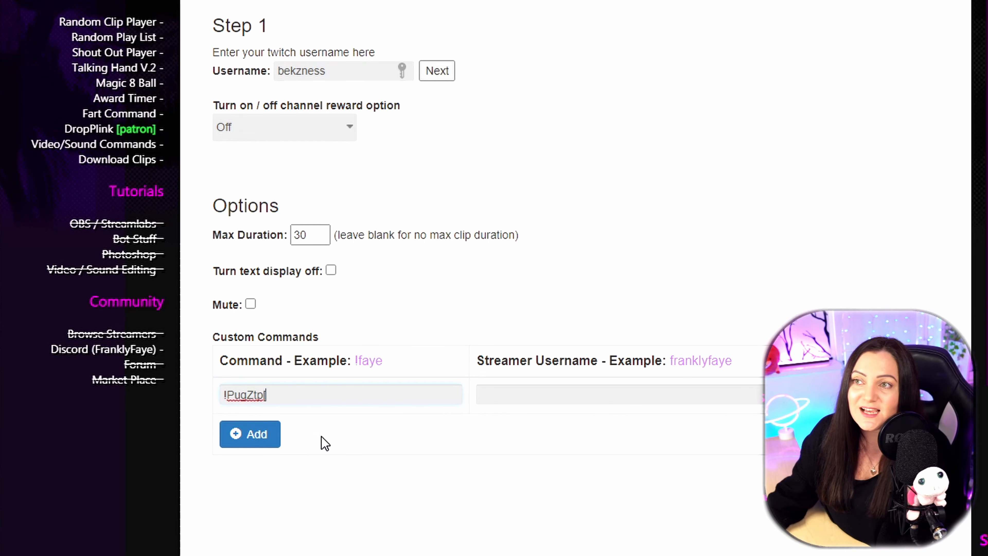
key("BackSpace")
key("BackSpace")
type("op")
left_click(541, 400)
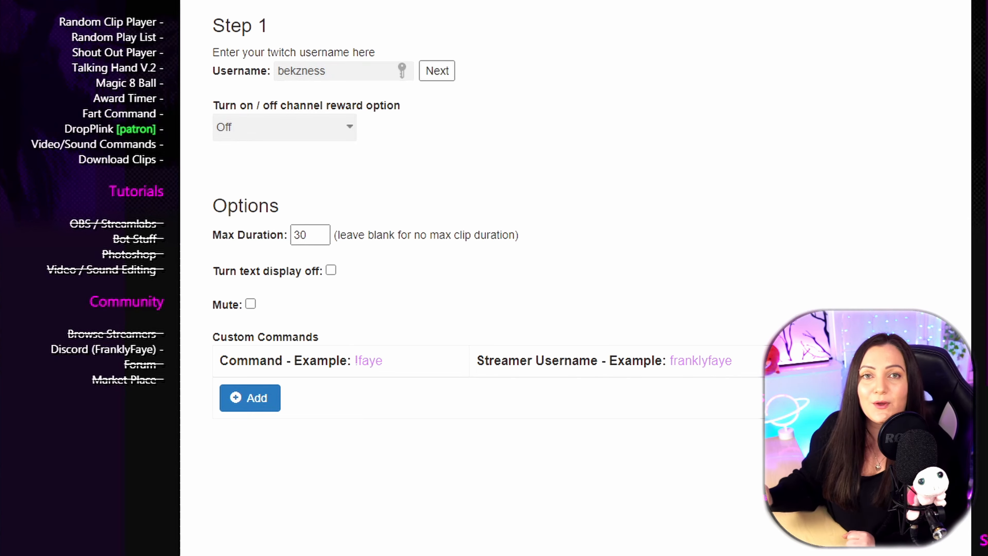
- Check the duration parameter in the generated browser source URL and copy the URL to the clipboard
scroll(441, 378, "down", 8)
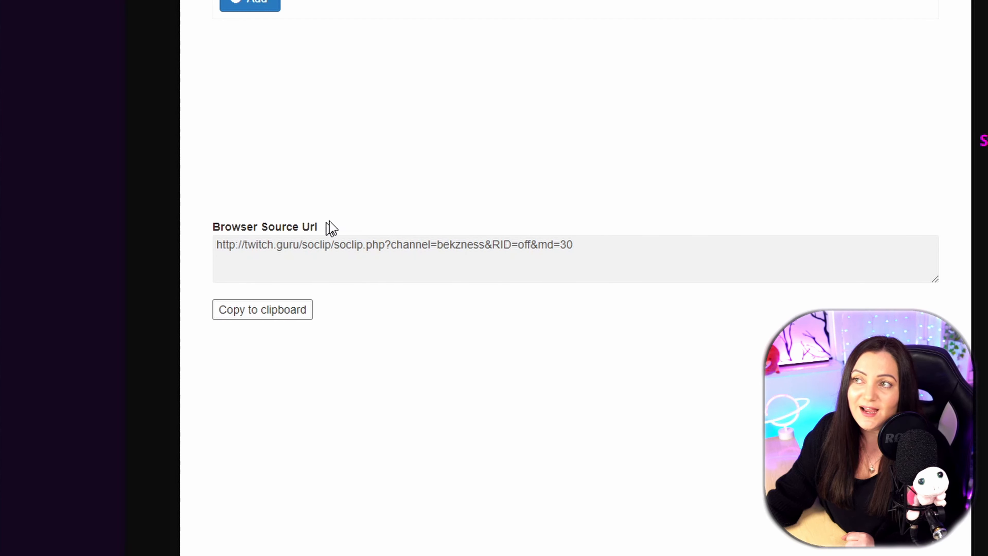
left_click_drag(574, 245, 562, 246)
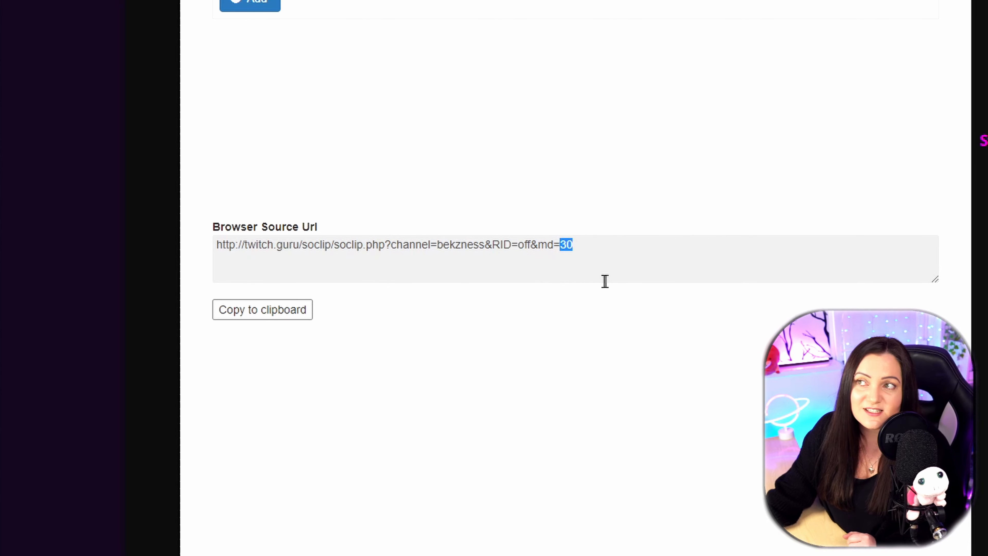
scroll(509, 342, "up", 5)
scroll(497, 337, "up", 1)
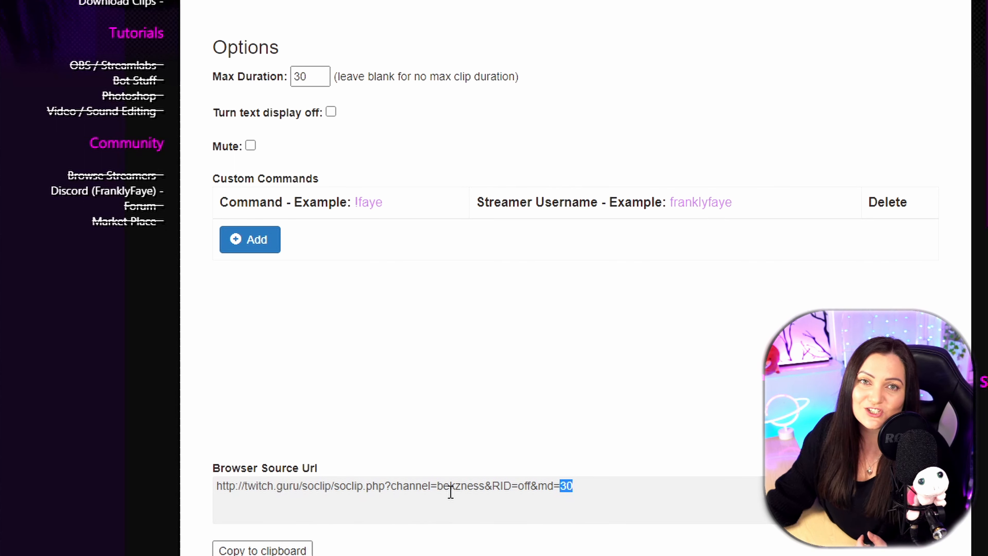
left_click(294, 551)
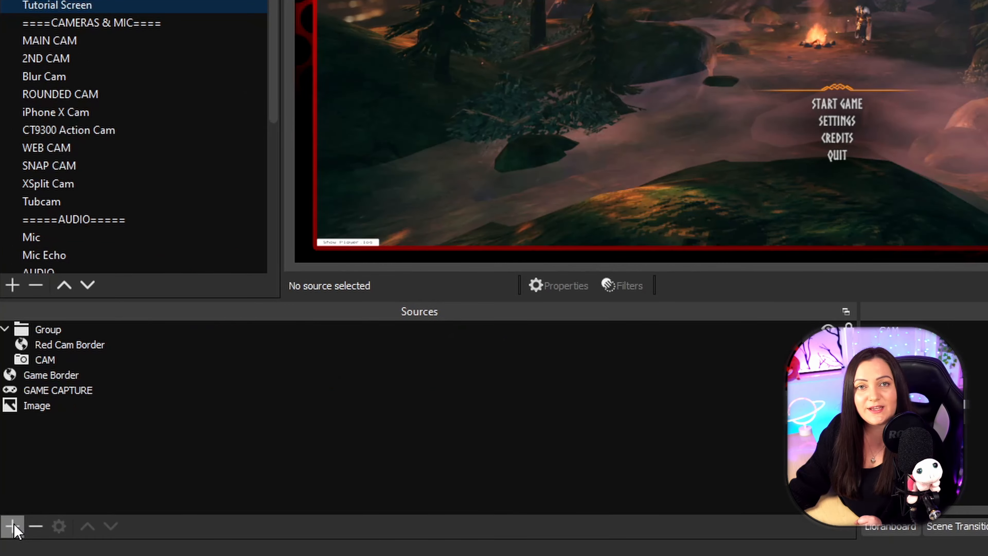
- In OBS, add a new Browser source named SHOUTOUT to the Tutorial Screen scene
left_click(13, 526)
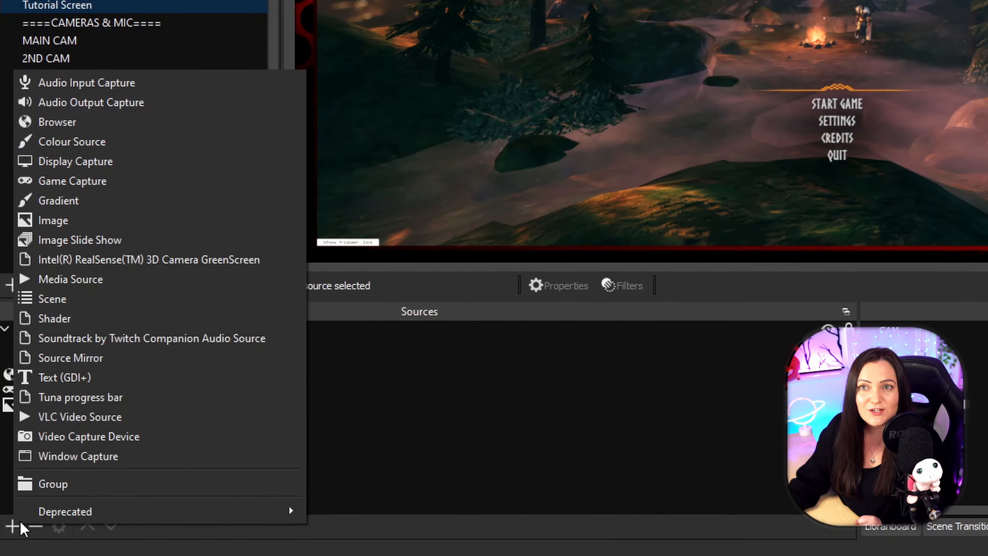
left_click(57, 122)
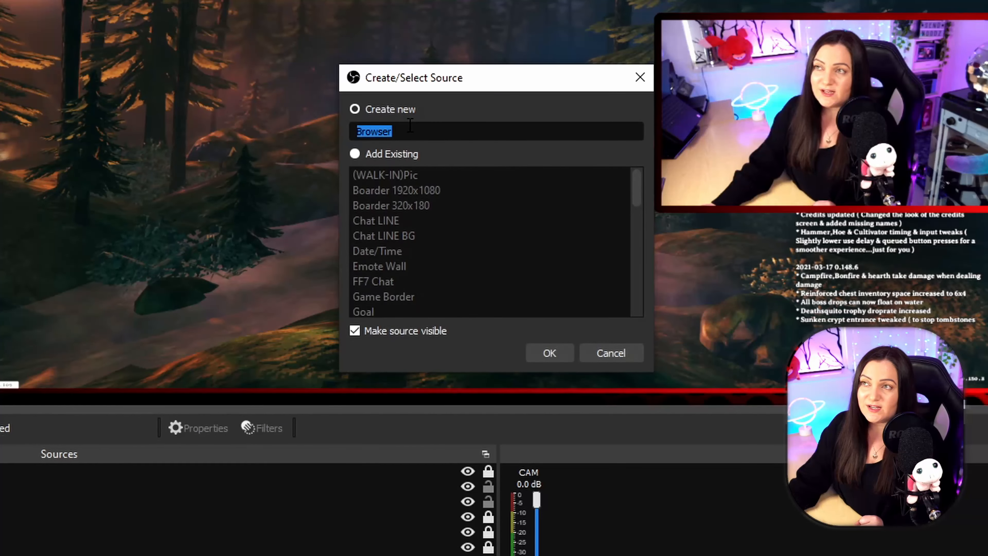
type("SHOU")
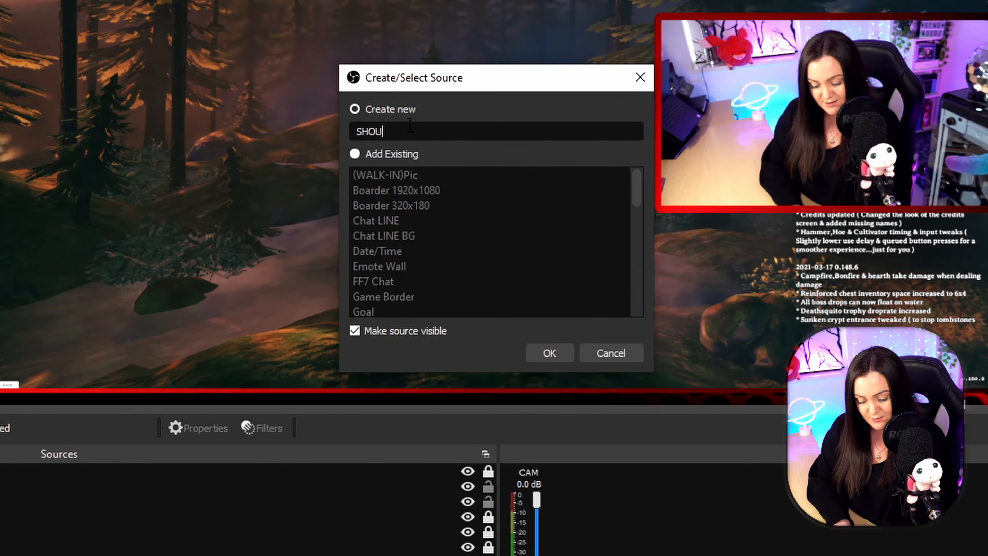
type("TOUT")
key("Return")
- Paste the copied Shout Out Player URL into the browser source, set its size to 1920 by 1080, and accept the properties
left_click_drag(431, 342, 255, 341)
key("ctrl+v")
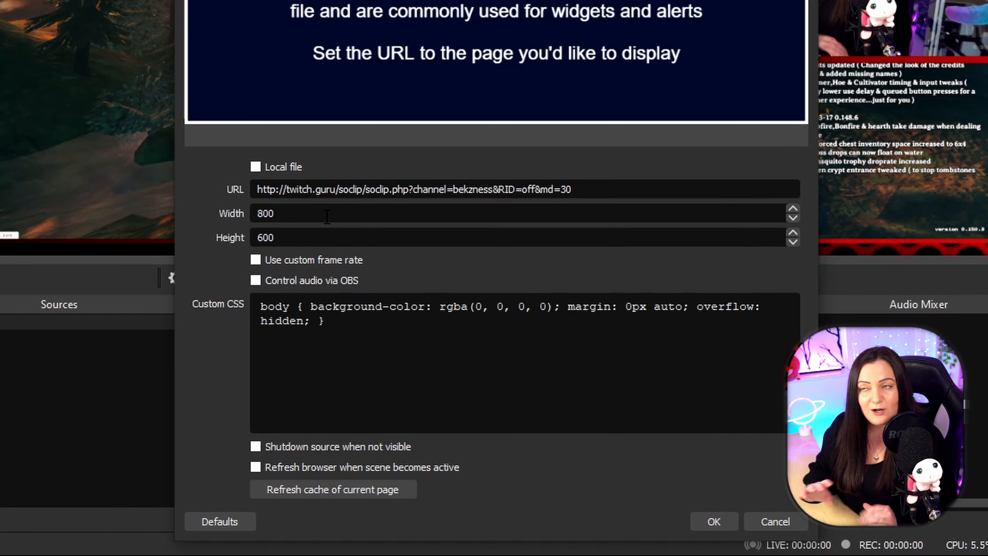
left_click_drag(327, 216, 217, 214)
type("1")
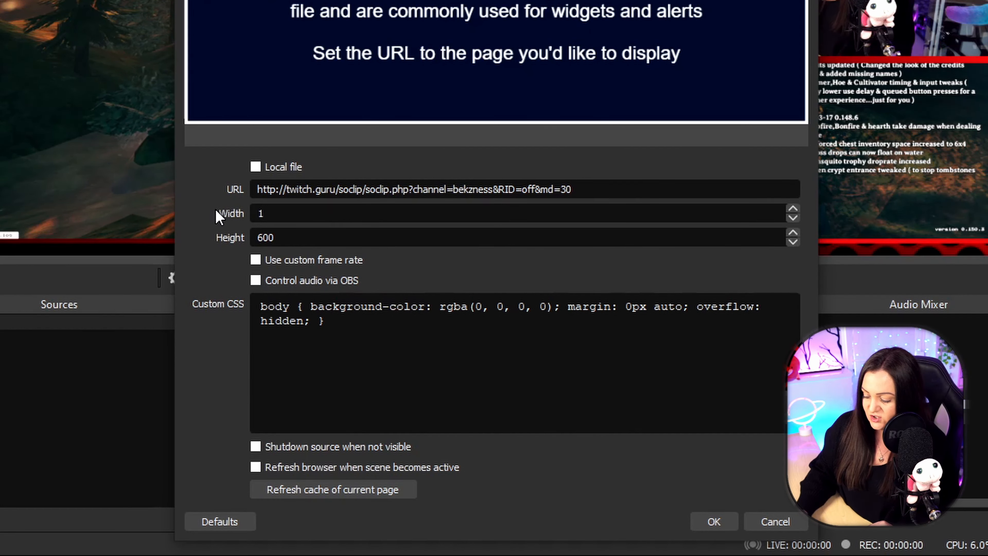
type("920")
key("Tab")
type("1080")
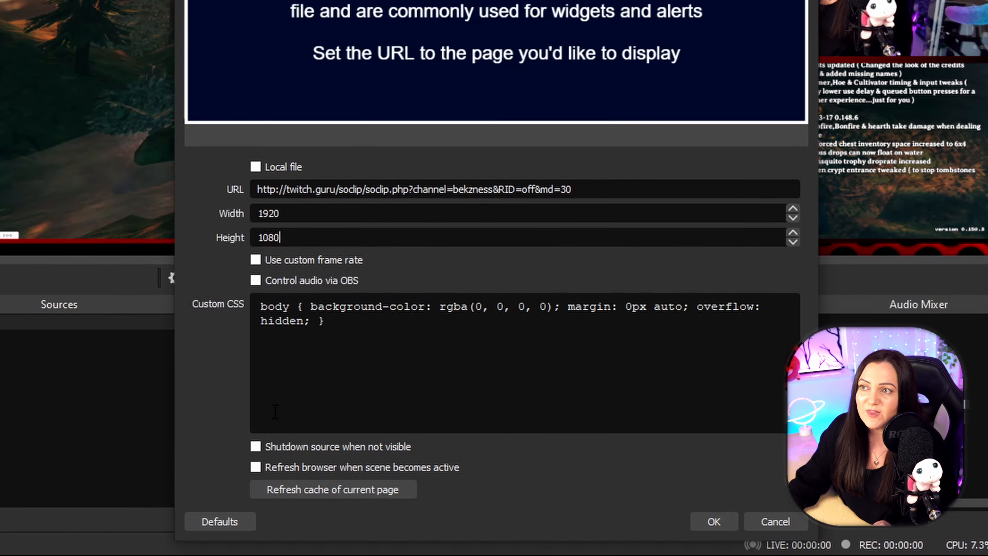
left_click(713, 522)
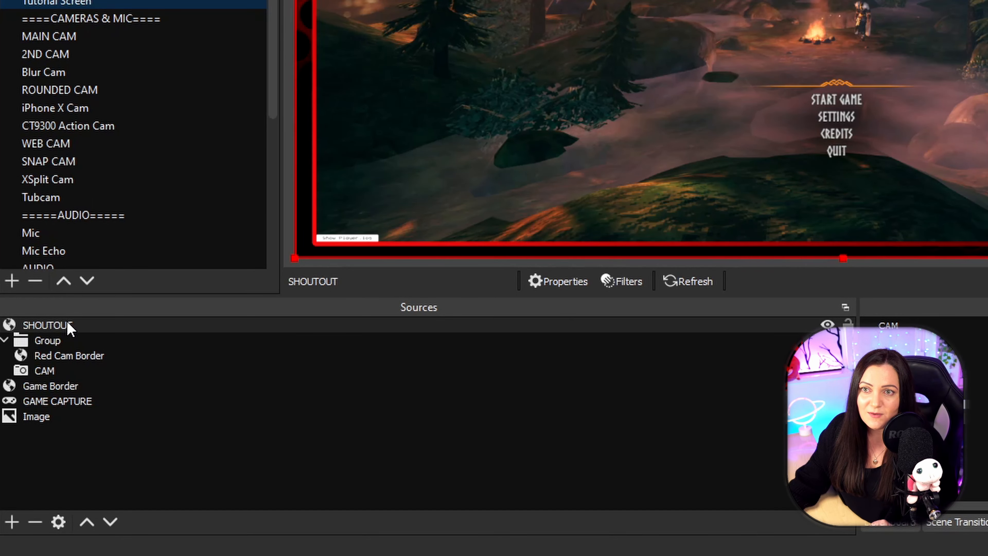
- Move the SHOUTOUT source directly below Game Border in the source order and resize it to fit inside the game border frame
left_click_drag(68, 327, 95, 399)
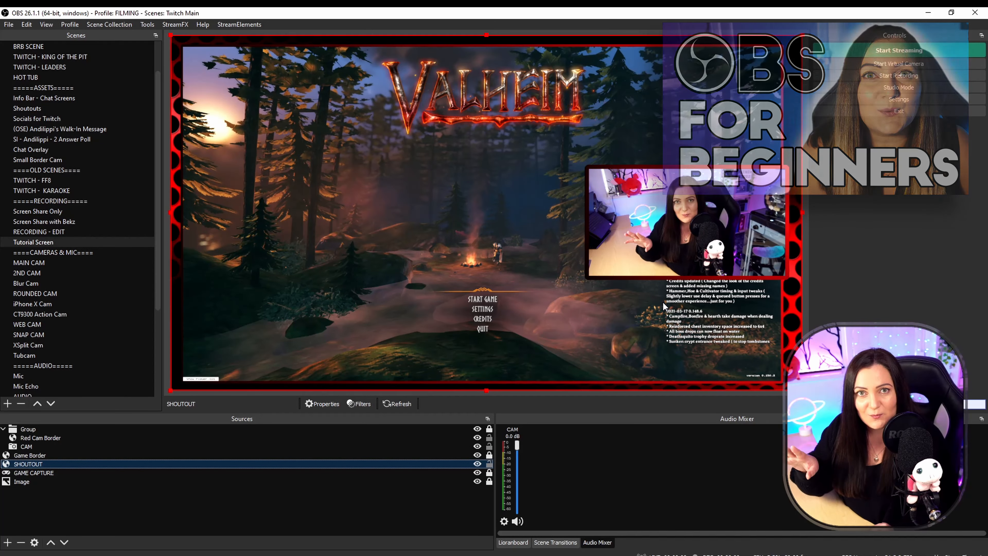
left_click_drag(170, 36, 184, 44)
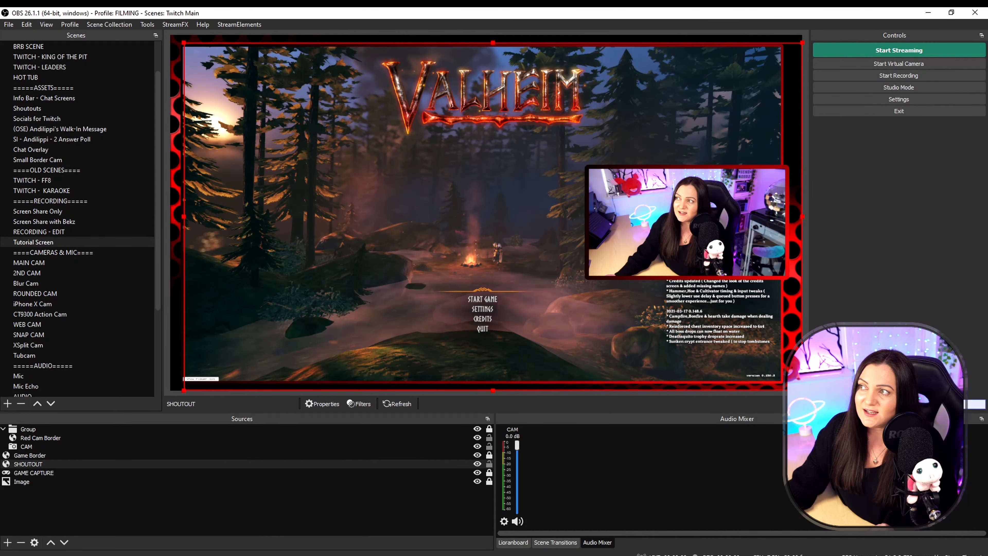
left_click_drag(801, 389, 779, 378)
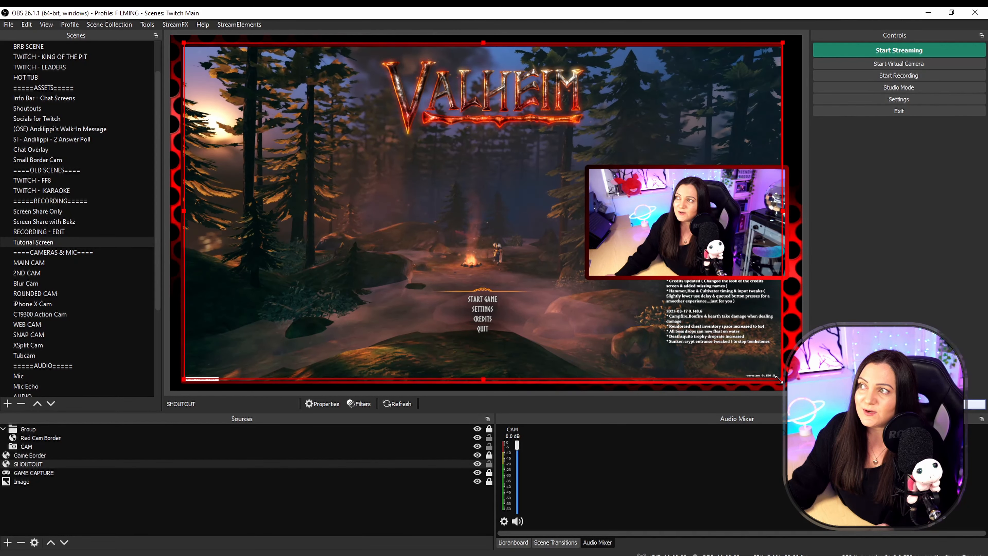